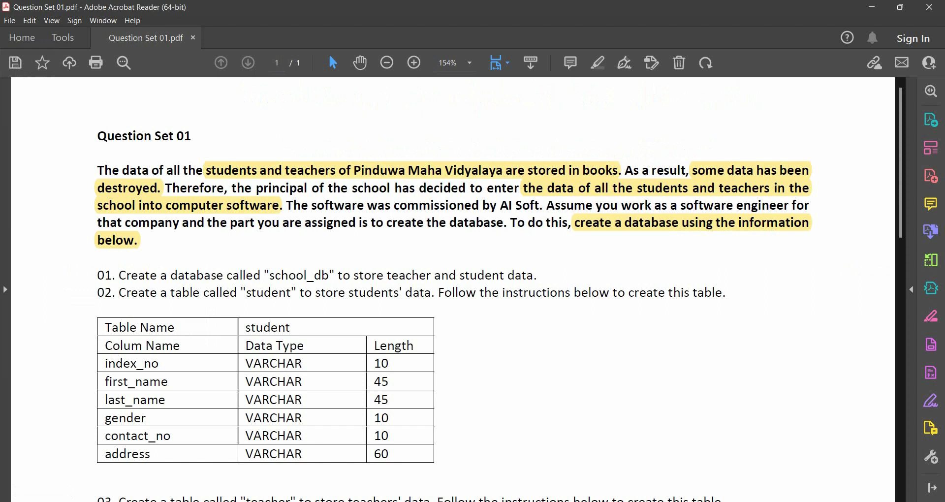
- Switch to MySQL Workbench and create a new database model
key("alt+Tab")
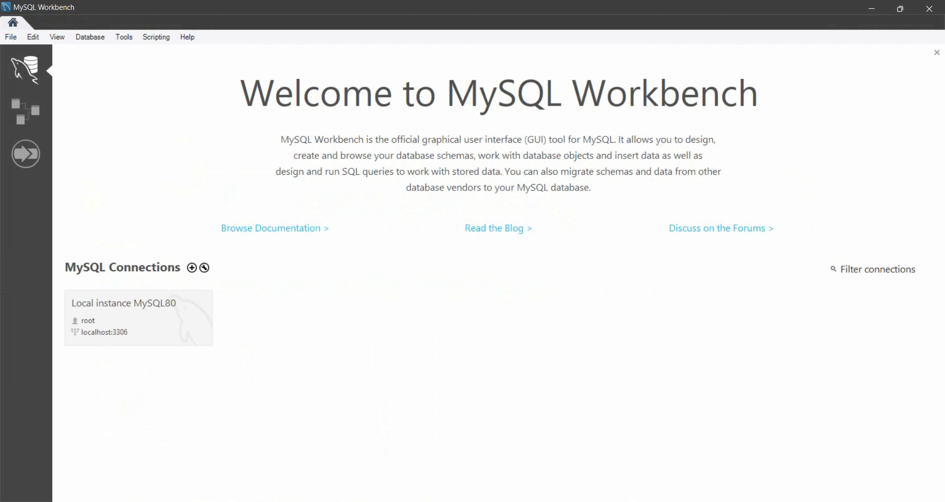
left_click(11, 37)
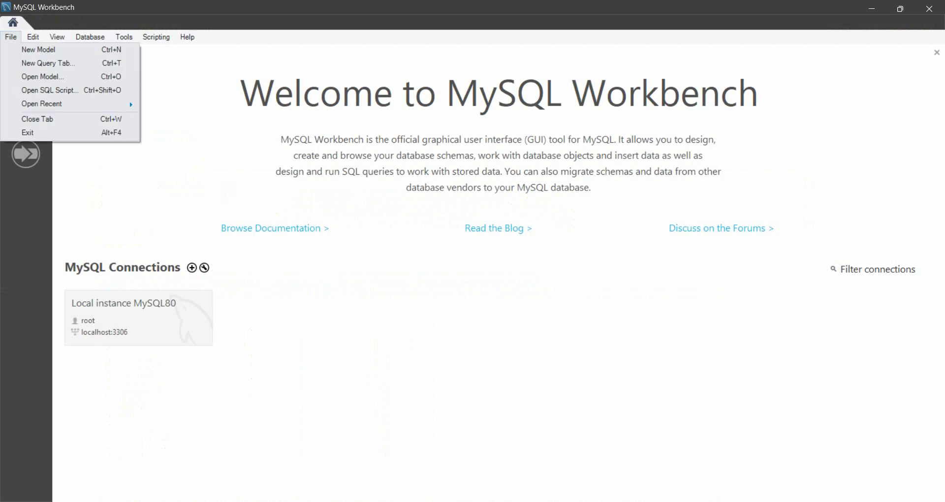
left_click(39, 50)
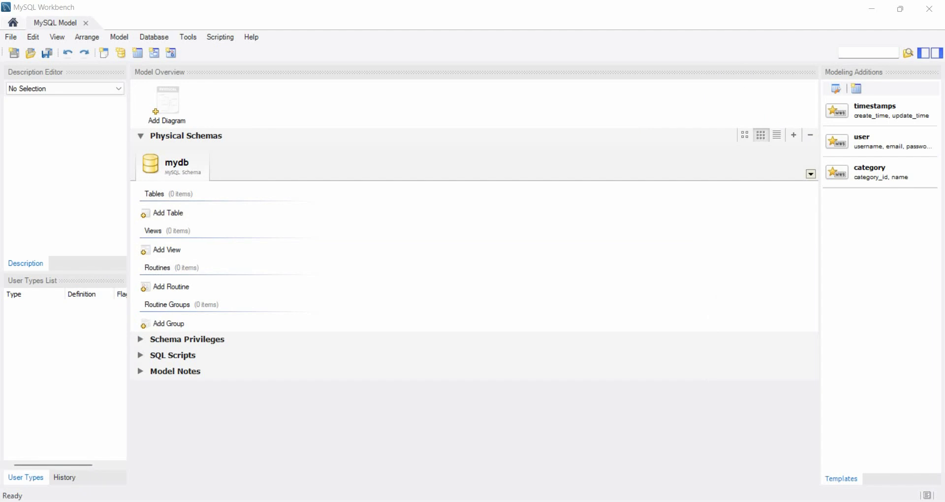
- Rename the model's default mydb schema as school_db
double_click(176, 165)
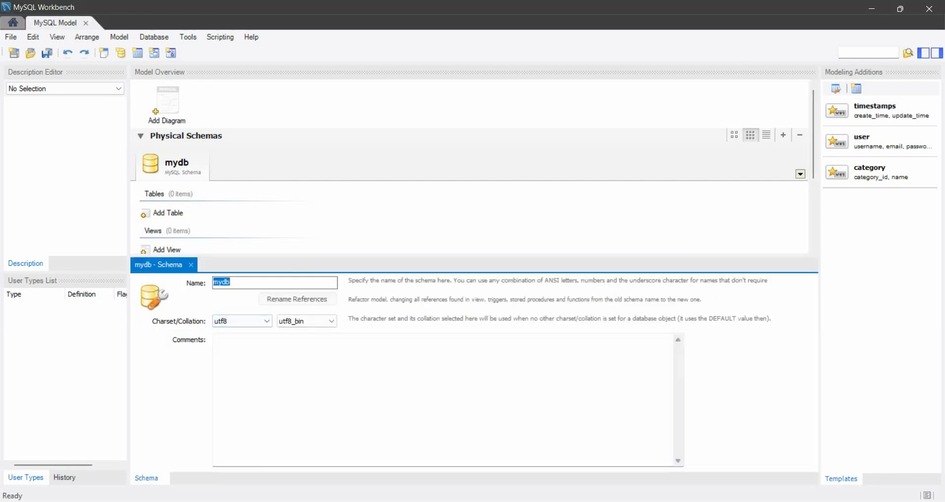
key("BackSpace")
type("school_db")
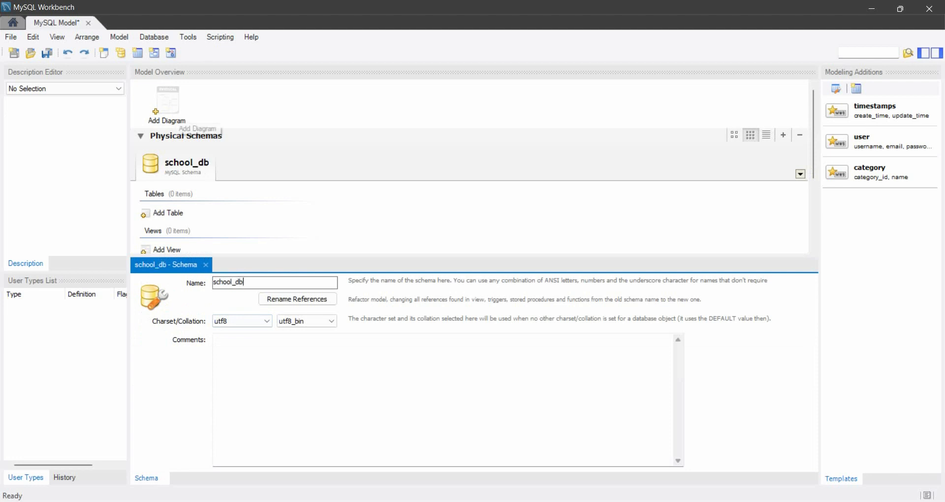
- Add a new EER diagram to the school_db model
left_click(176, 111)
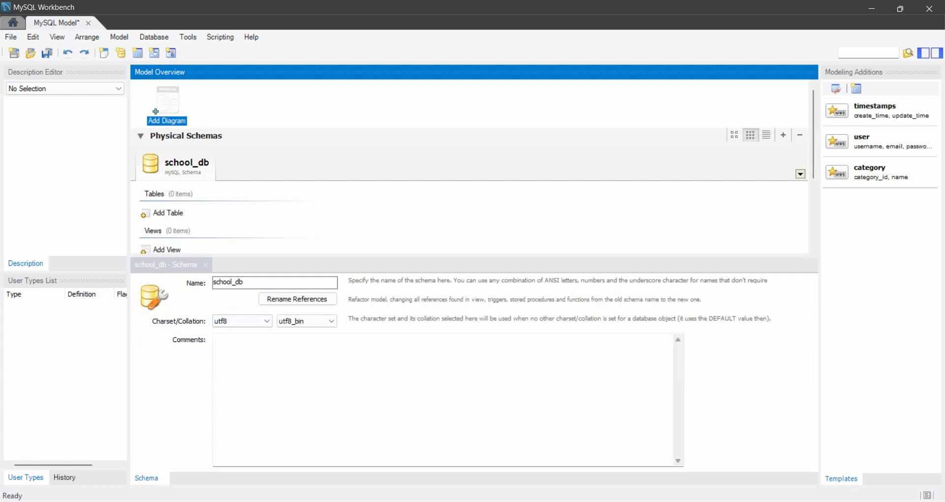
double_click(175, 111)
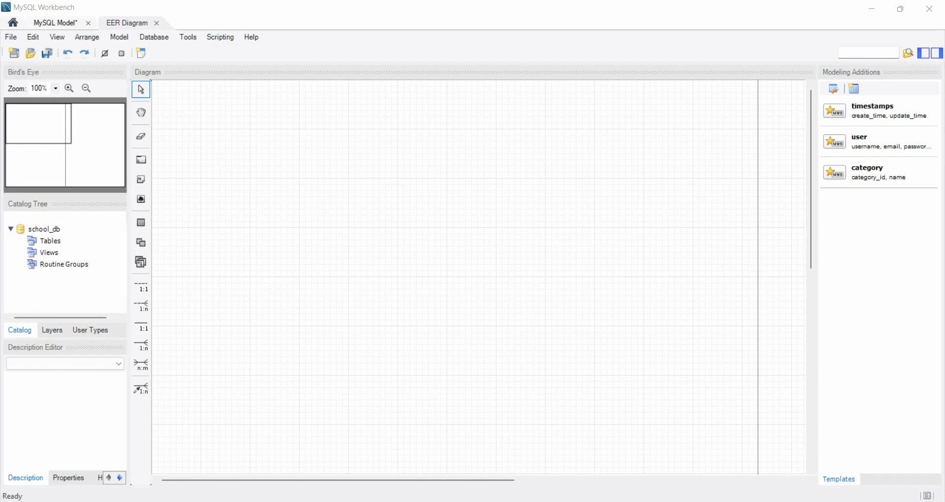
key("alt+Tab")
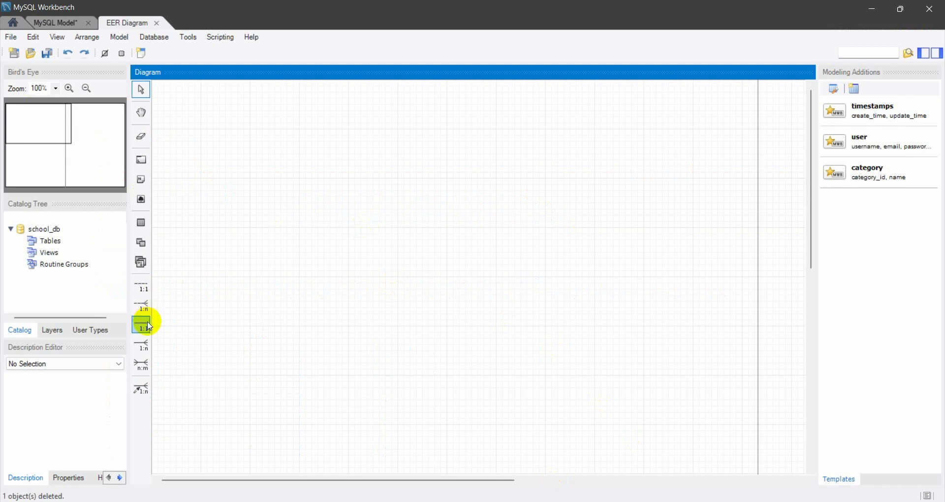
left_click(584, 501)
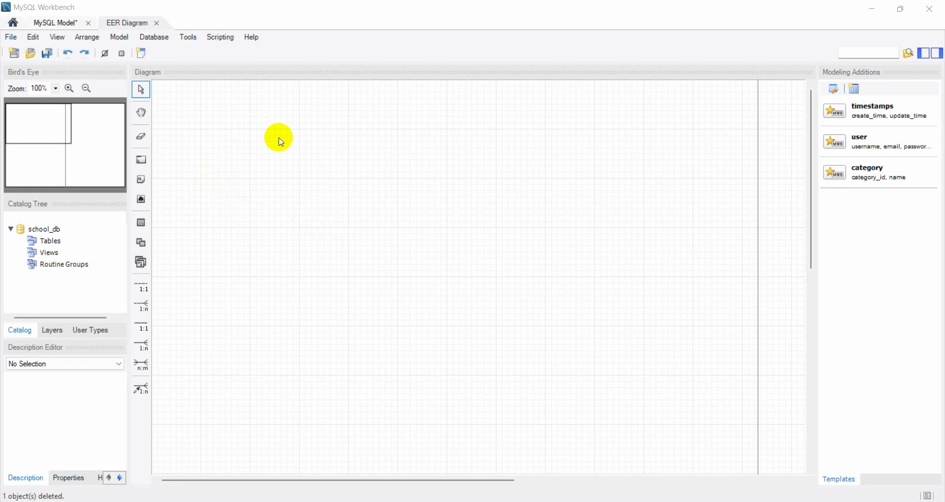
- Place a new table in the upper-left area of the EER diagram canvas
left_click(145, 226)
left_click(141, 222)
left_click(198, 172)
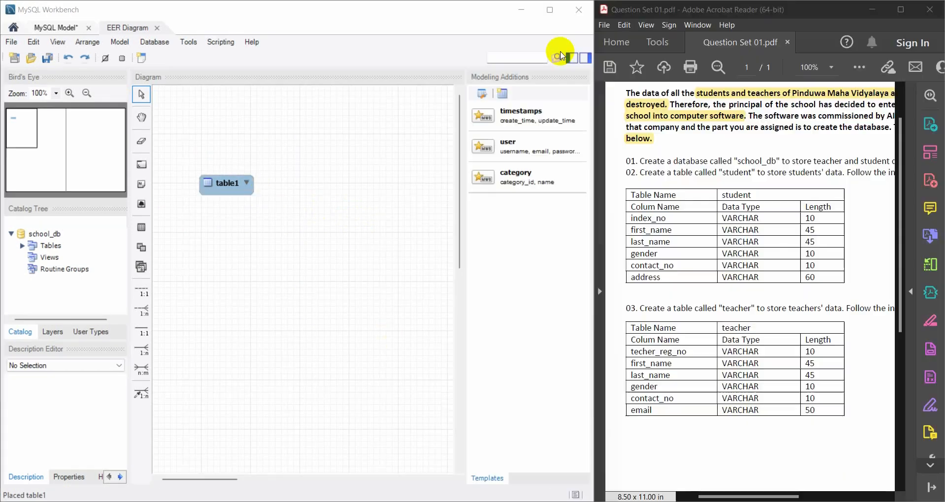
- Hide both sidebars to give the diagram canvas more room
left_click(568, 58)
left_click(585, 61)
left_click(569, 58)
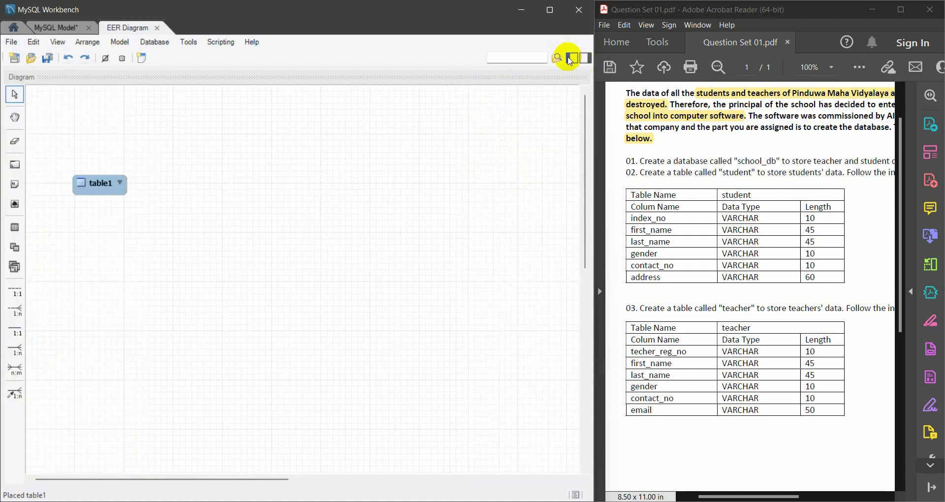
- Open the new table for editing and rename it as student
double_click(90, 183)
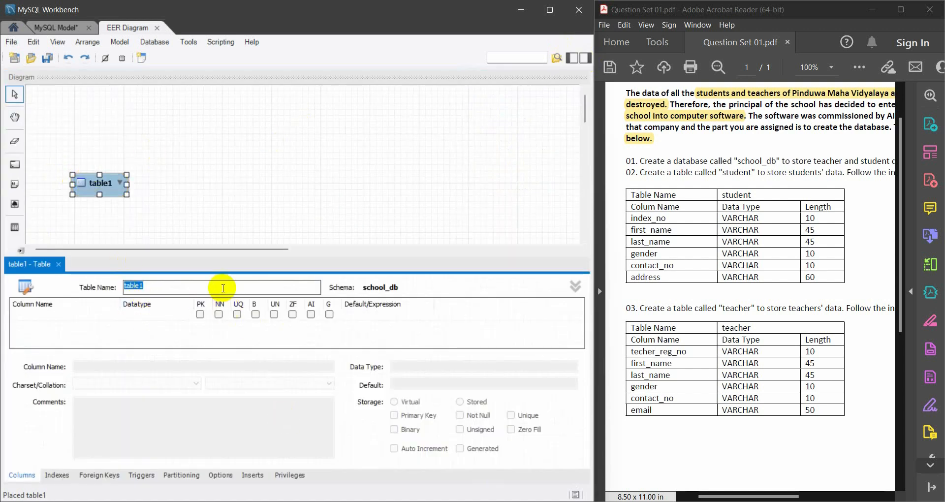
key("BackSpace")
type("student")
left_click(584, 501)
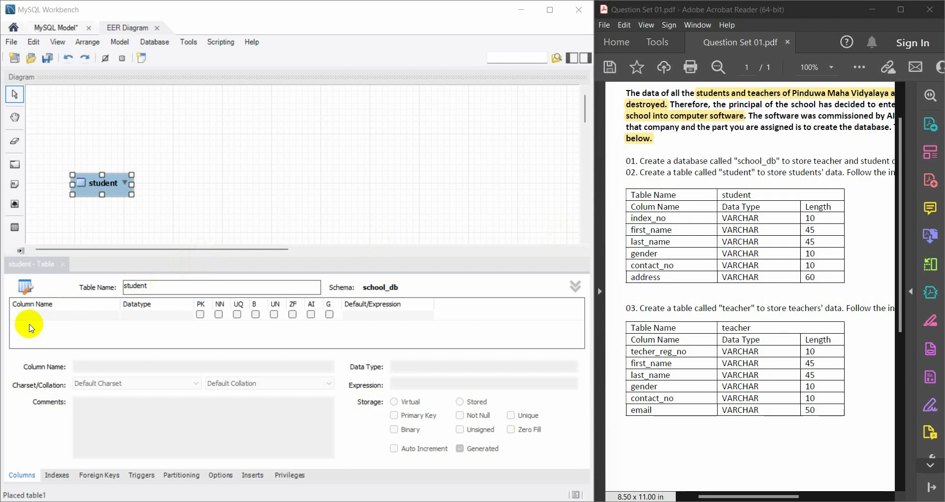
- Add an index_no column to the student table with data type VARCHAR(10)
left_click(29, 315)
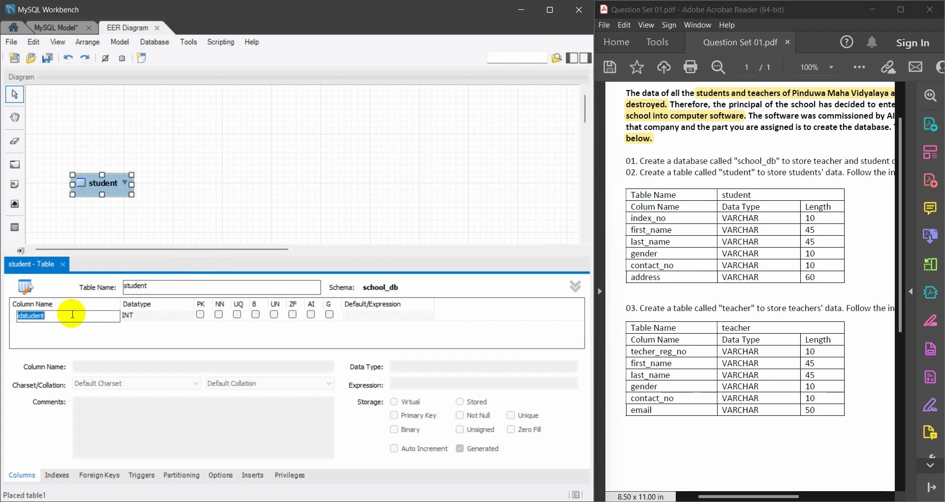
type("index_no")
left_click(159, 321)
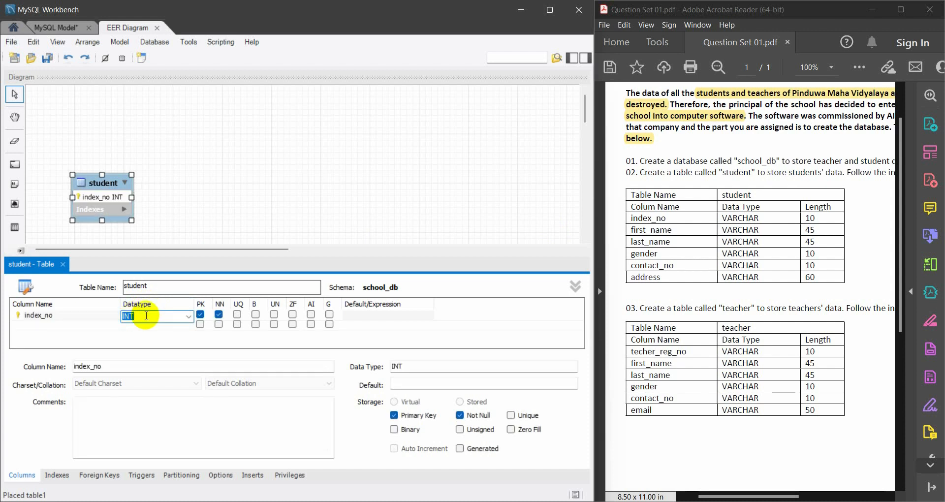
type("VAR")
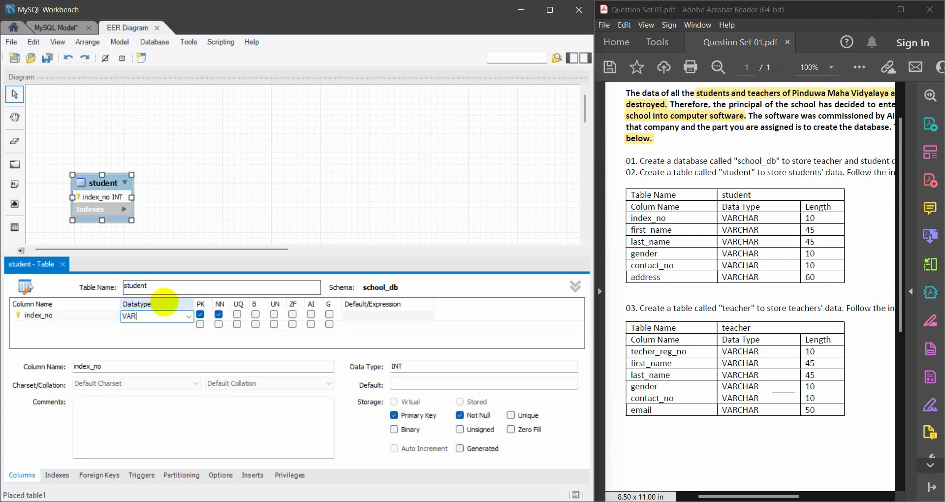
type("CHAR(10")
key("Return")
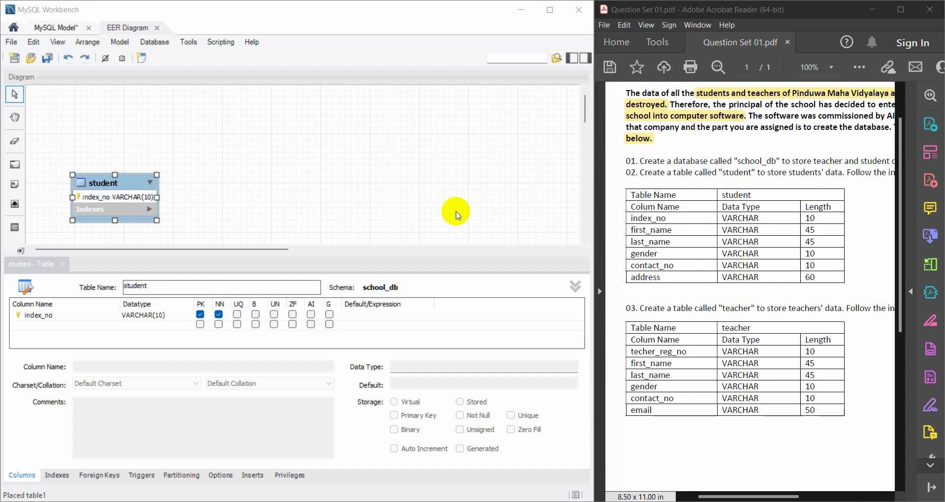
- Add first_name and last_name columns to the student table, keeping the default VARCHAR(45) data type
left_click(64, 325)
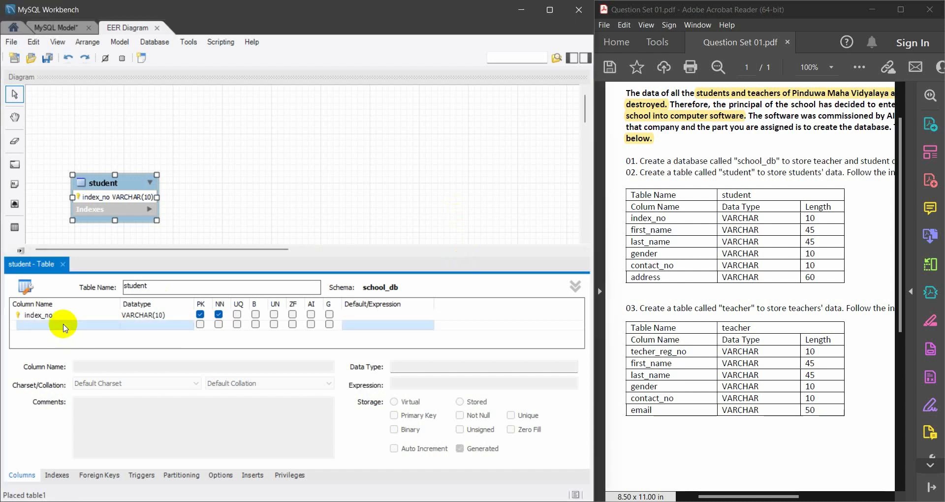
type("first_name")
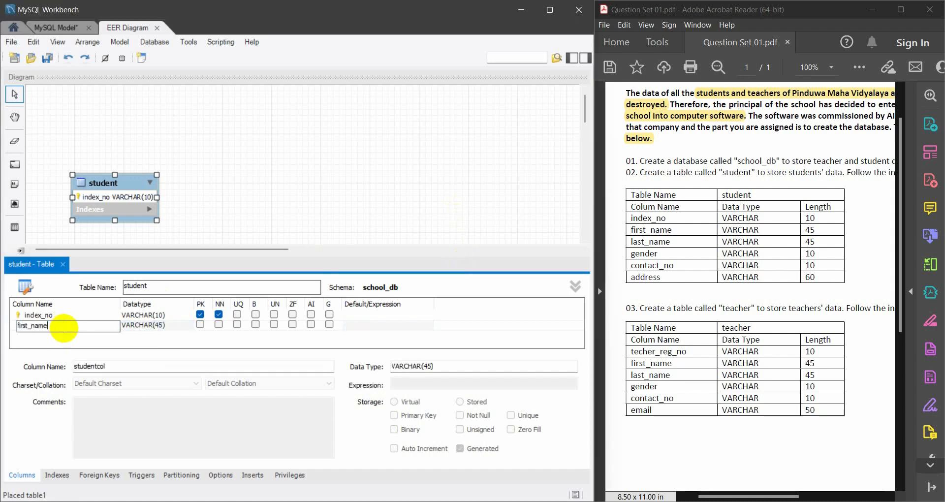
left_click(70, 332)
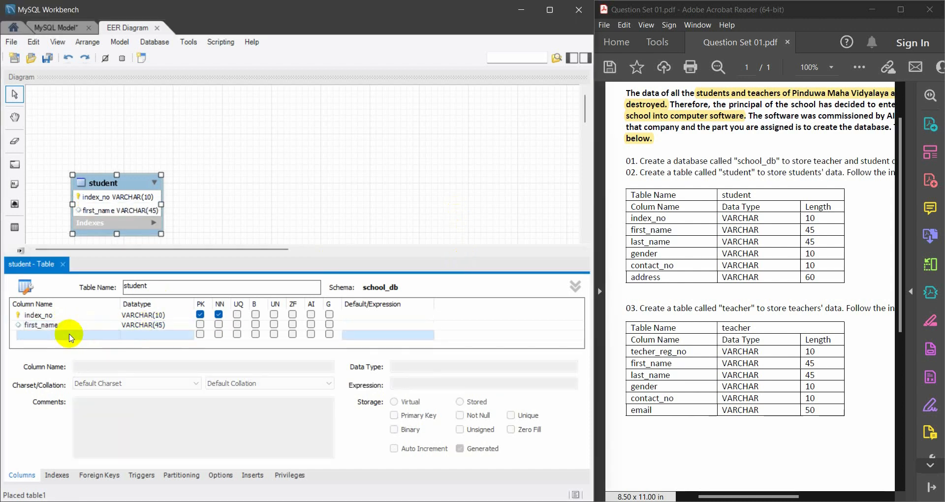
left_click(69, 334)
type("last_name")
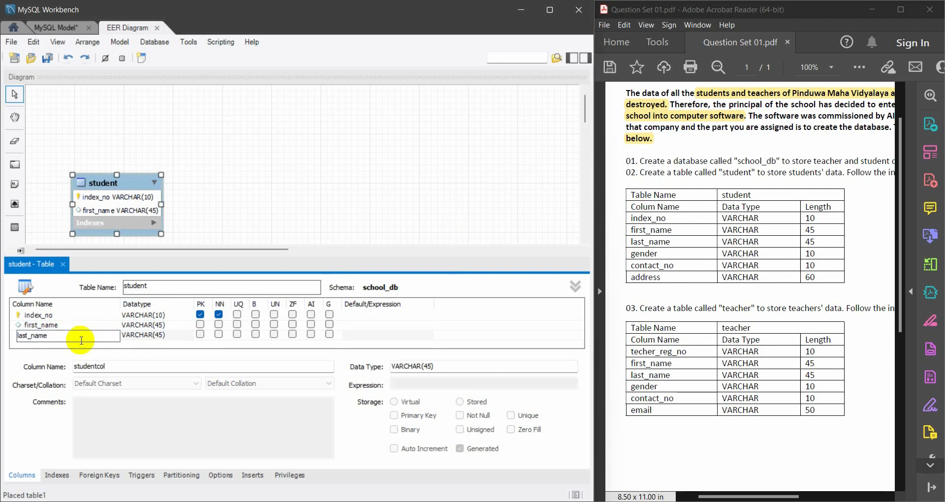
- Add a gender column to the student table and set its data type to VARCHAR(10)
left_click(80, 347)
left_click(81, 347)
type("gender")
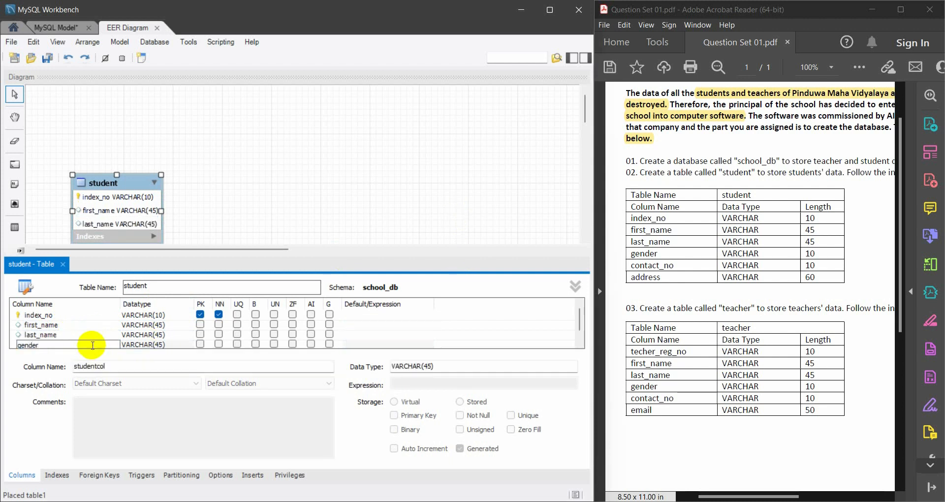
double_click(148, 343)
left_click(161, 332)
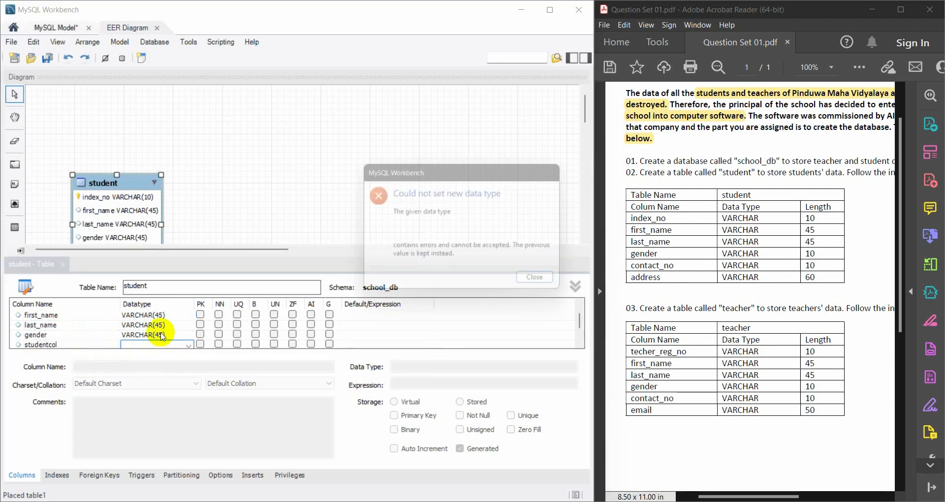
left_click(548, 287)
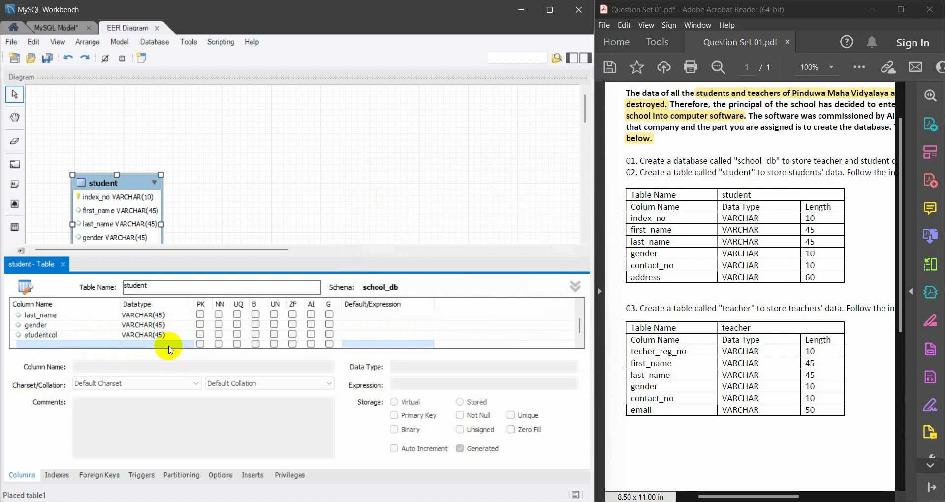
double_click(147, 324)
type("VARCHAR(10)")
- Rename the extra studentcol column as contact_no and set its data type to VARCHAR(10)
left_click(84, 335)
left_click(79, 334)
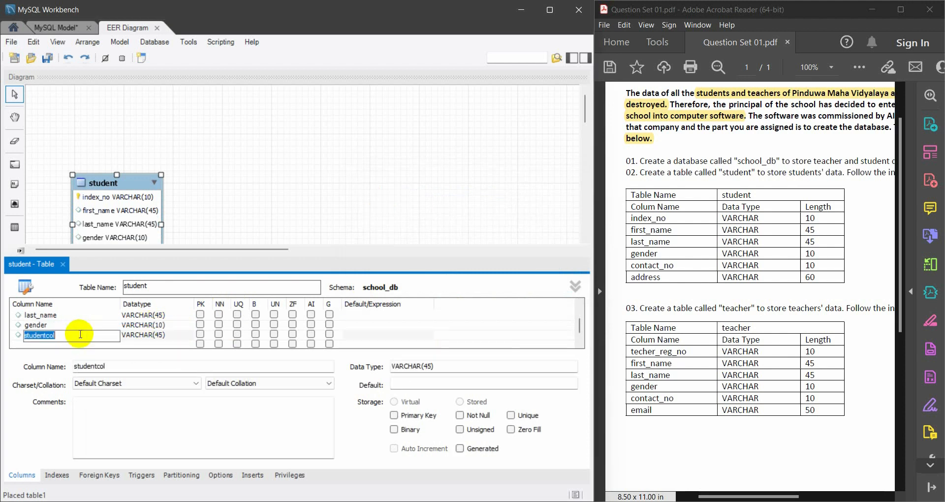
type("contact_no")
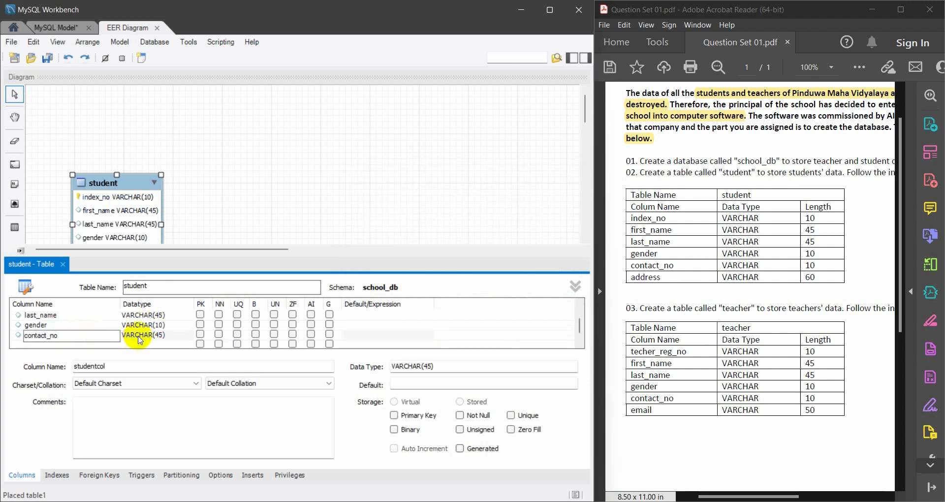
double_click(138, 335)
key("BackSpace")
key("BackSpace")
key("BackSpace")
key("BackSpace")
type("(10)")
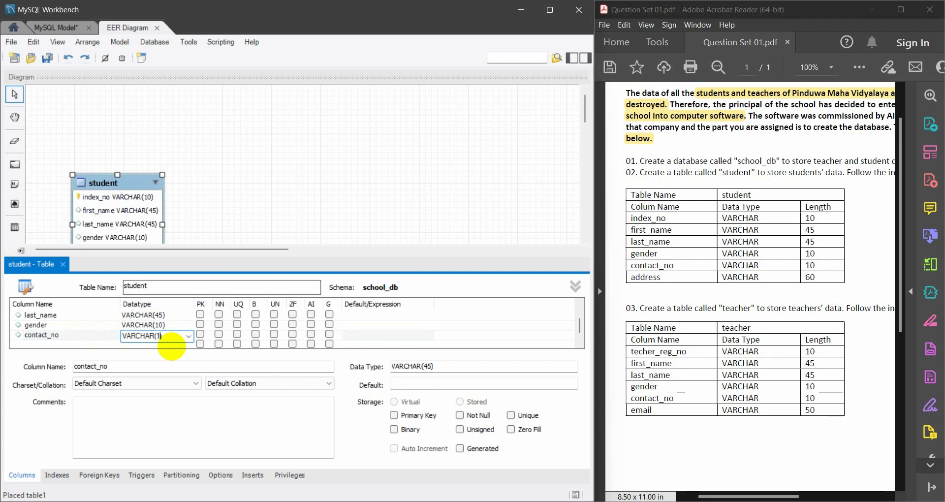
- Add an address column to the student table and set its data type to VARCHAR(60)
left_click(71, 344)
left_click(72, 345)
type("address")
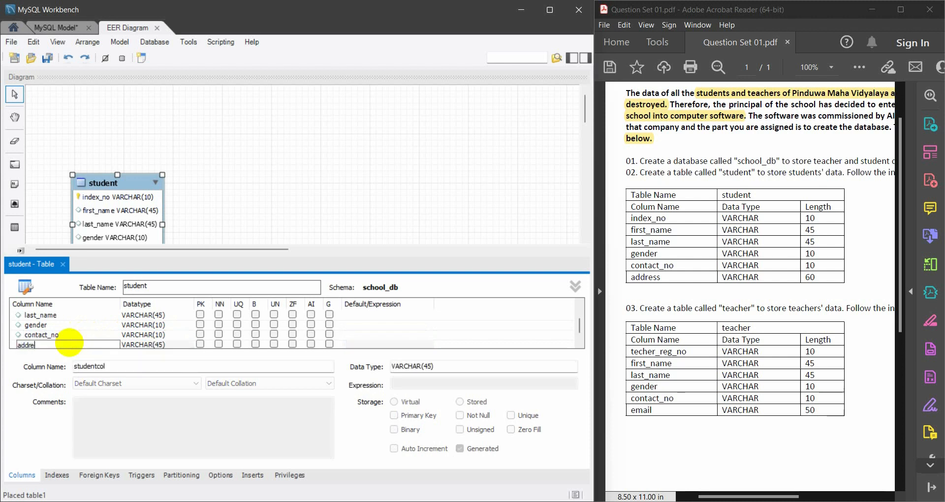
double_click(143, 345)
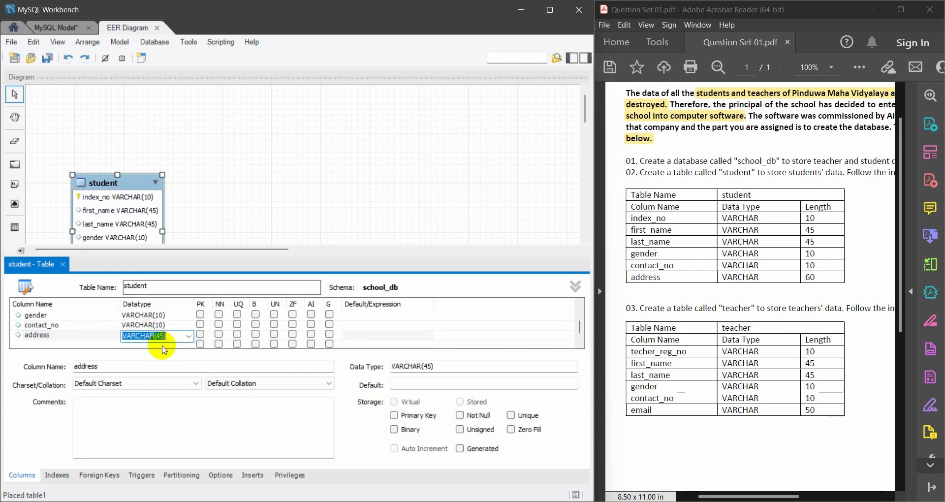
left_click(164, 326)
double_click(165, 337)
left_click(162, 336)
key("BackSpace")
key("BackSpace")
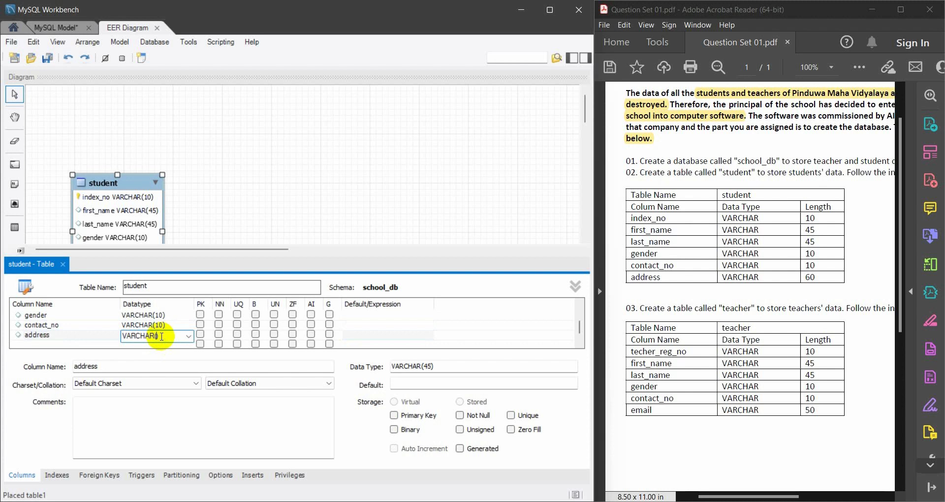
type("60")
left_click(216, 322)
left_click(495, 326)
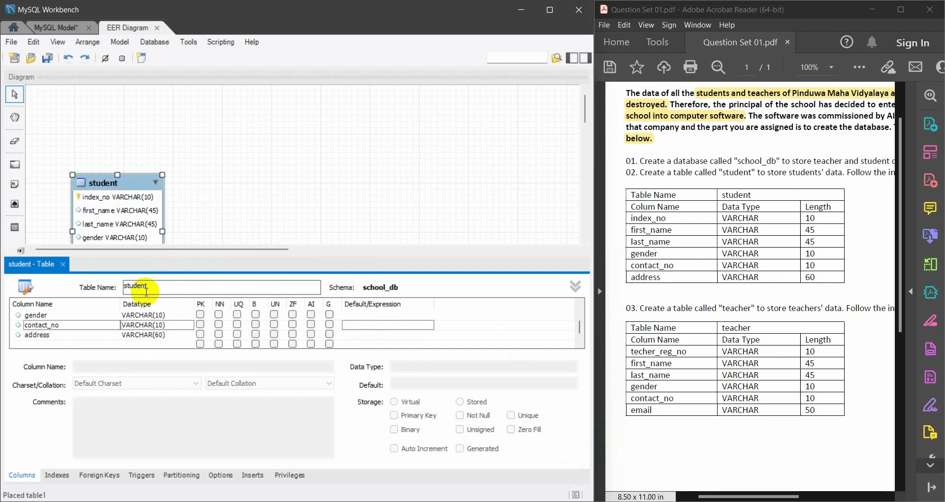
- Close the student table's editor and move the table up and slightly left on the diagram
left_click(63, 265)
left_click_drag(102, 257, 87, 207)
left_click(227, 226)
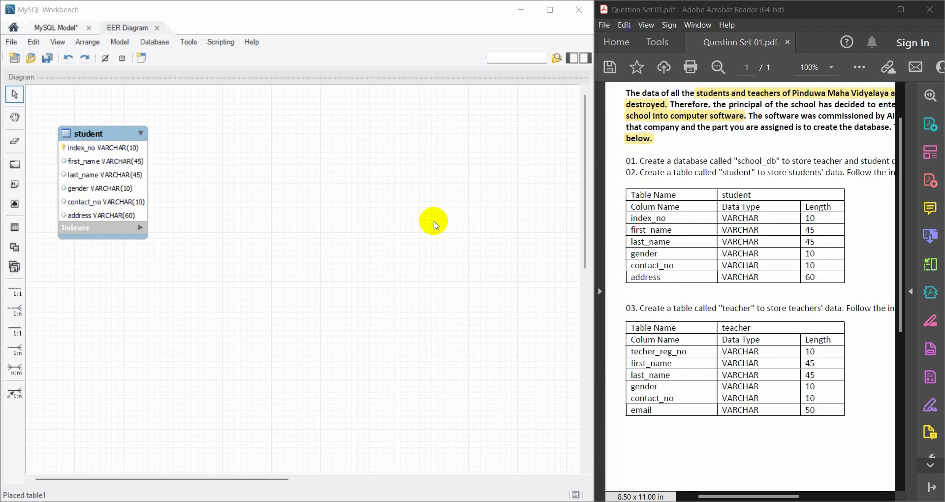
- Place a second table to the right of the student table and name it teacher
left_click(25, 206)
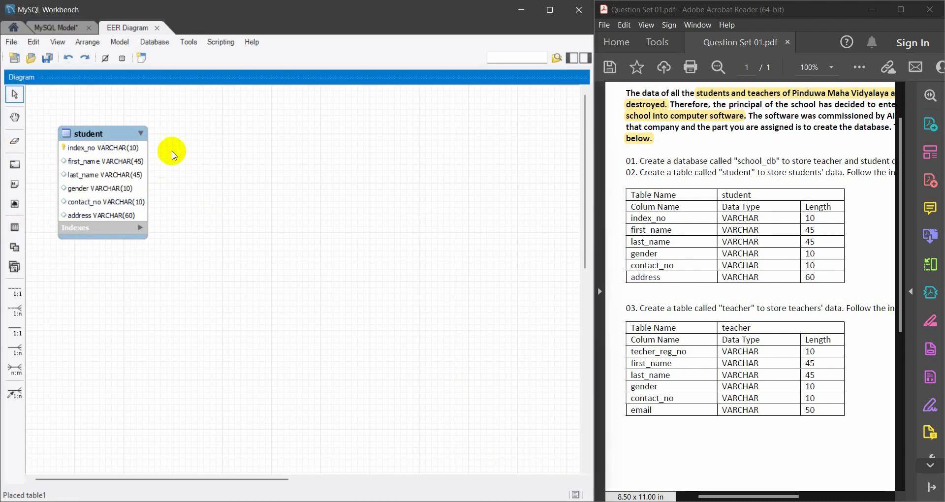
left_click(15, 228)
left_click(201, 138)
double_click(249, 143)
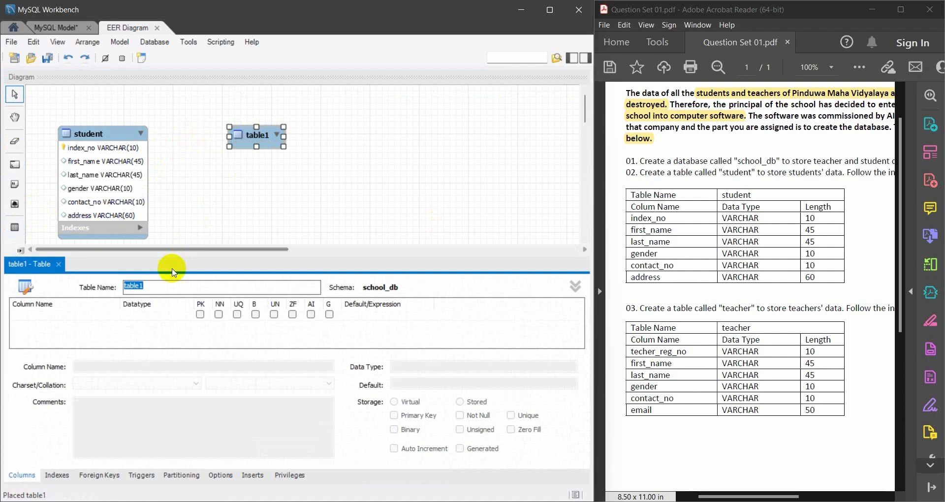
type("teacher")
- Add a techer_reg_no column as the first column of the teacher table and set its data type to VARCHAR(10)
left_click(63, 317)
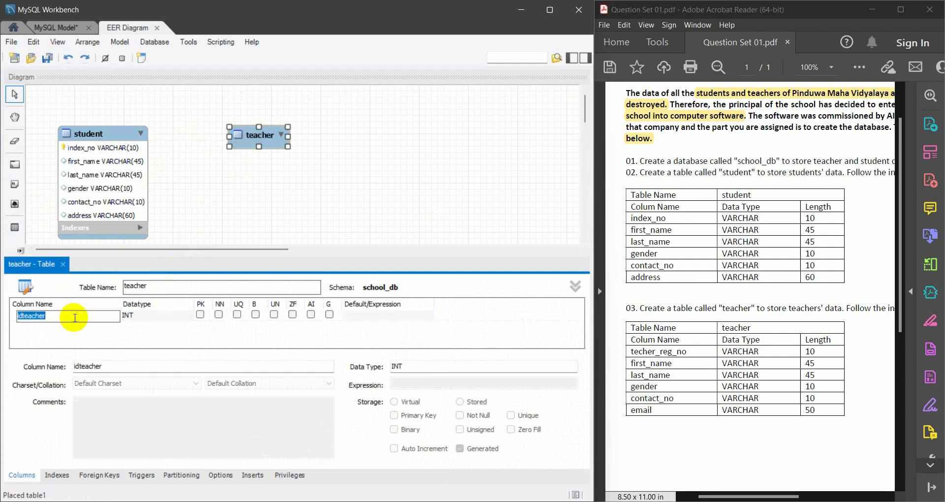
type("te")
left_click(126, 316)
type("VA")
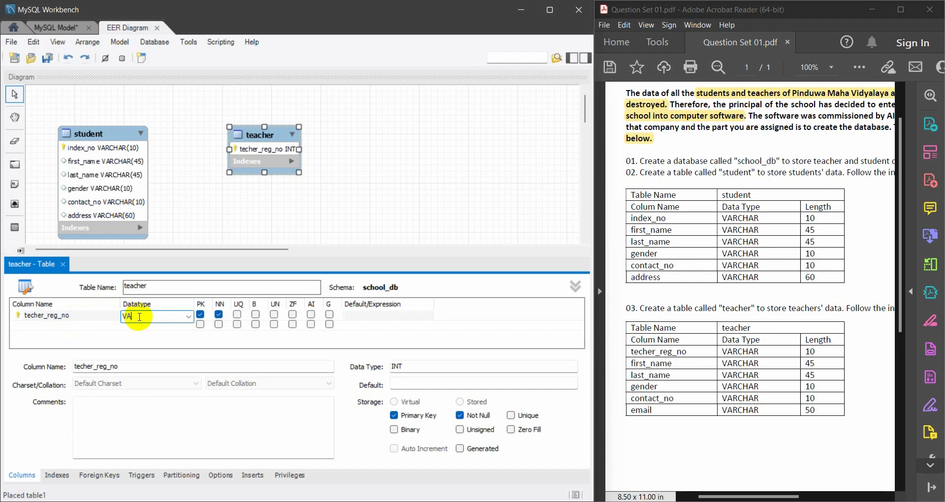
type("RCHAR(10)")
- Add fist_name and last_name columns to the teacher table, keeping the default VARCHAR(45) data type
left_click(92, 323)
type("fist_name")
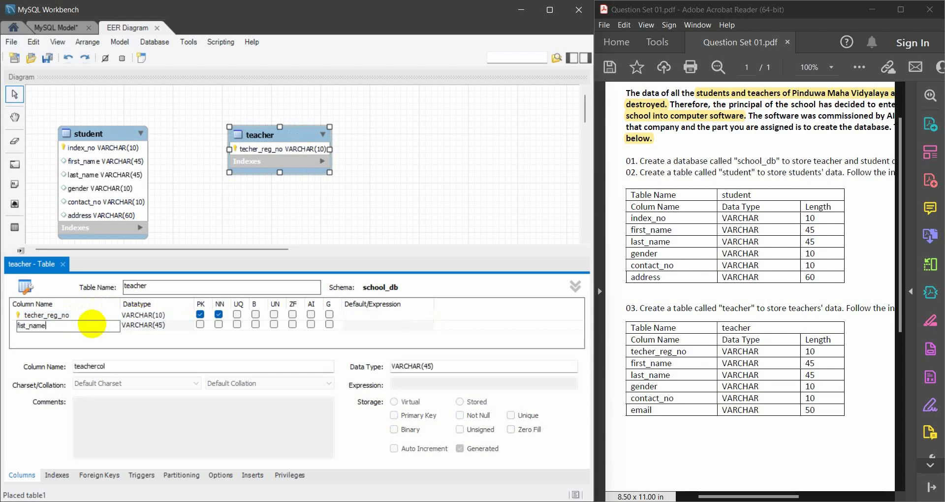
left_click(59, 335)
type("last")
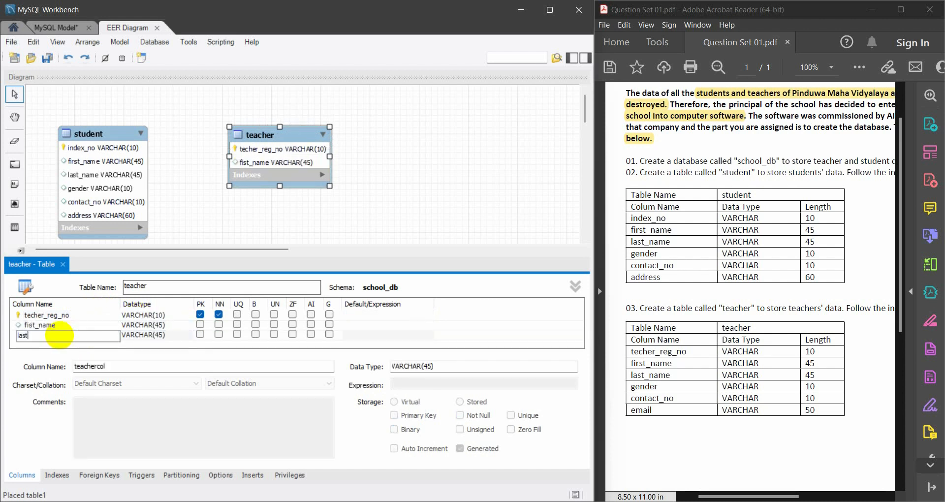
type("_name")
- Add a gender column to the teacher table and set its data type to VARCHAR(10)
left_click(59, 344)
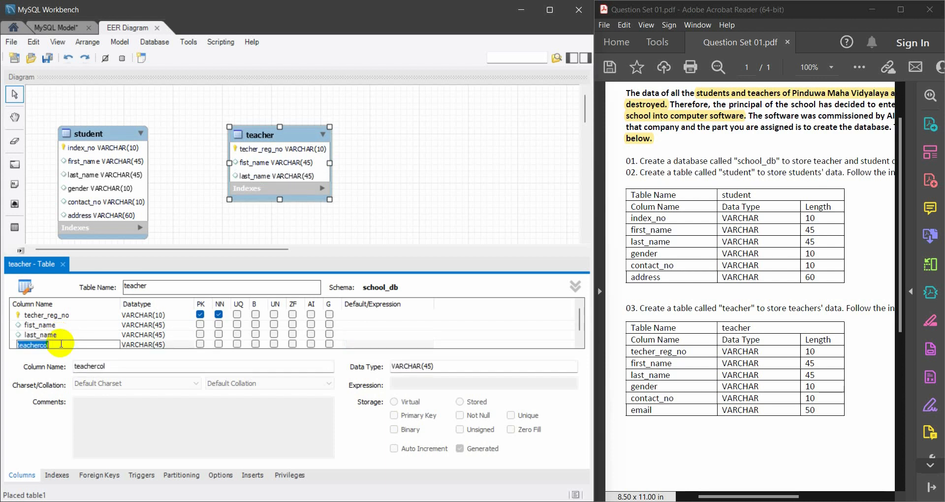
type("gender")
left_click(148, 344)
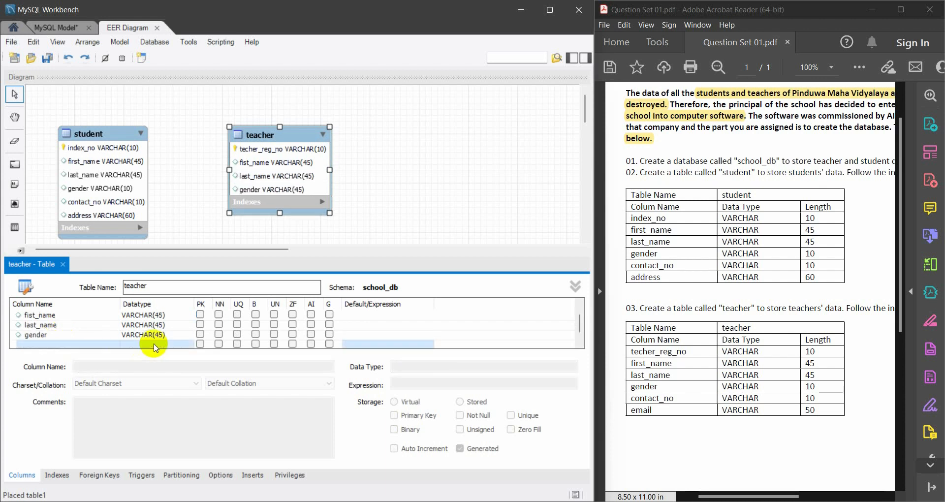
left_click(170, 335)
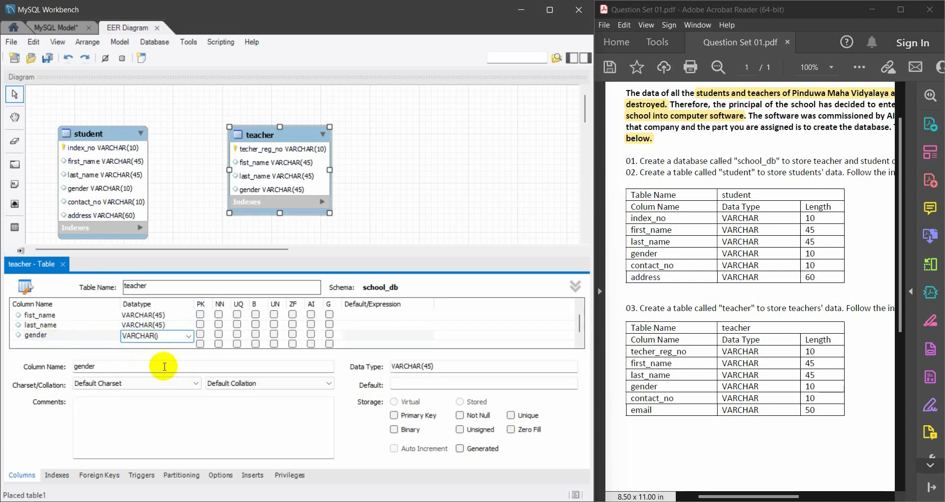
- Add a contact_no column to the teacher table and set its data type to VARCHAR(10)
left_click(46, 345)
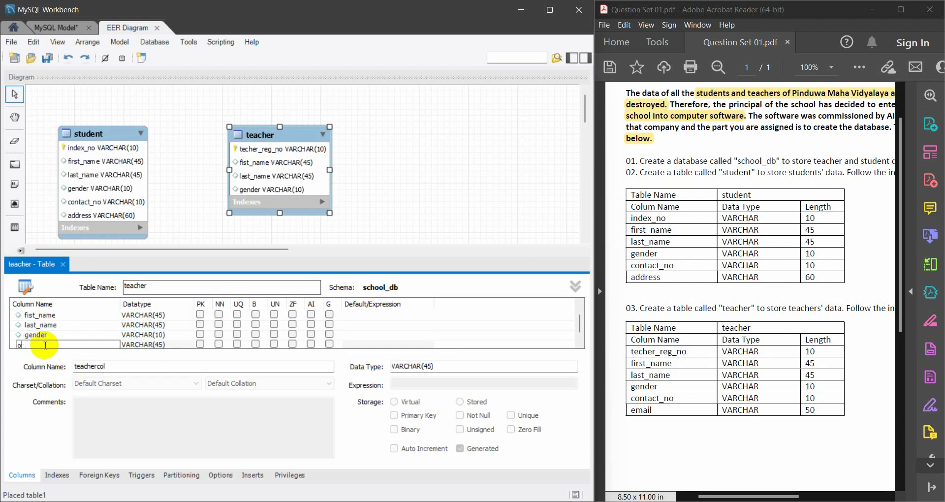
type("contact_no")
left_click(136, 344)
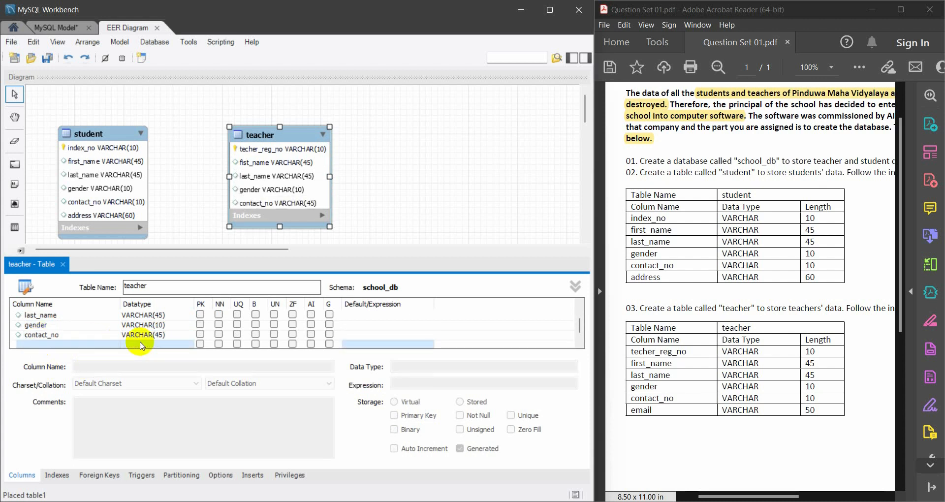
left_click(156, 336)
type("VARCHAR(10)")
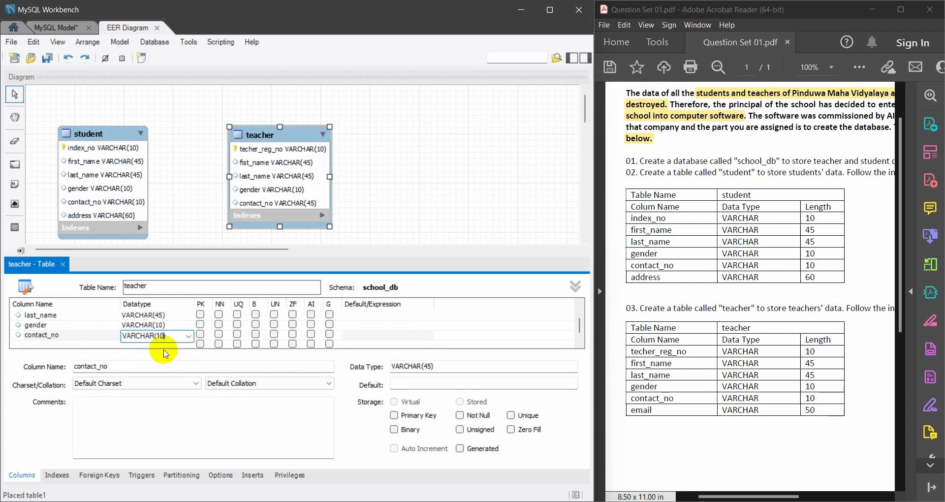
- Add an email column to the teacher table and set its data type to VARCHAR(50)
left_click(96, 344)
type("email")
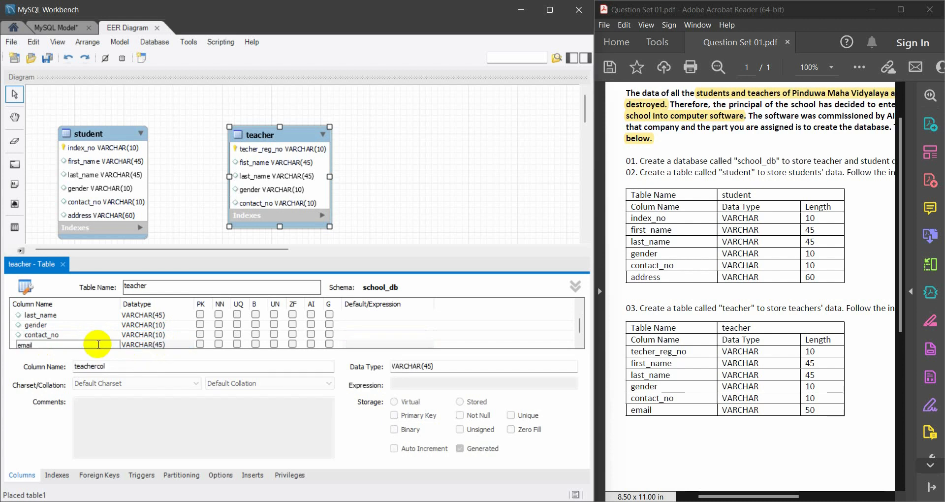
left_click(153, 344)
left_click(154, 336)
left_click(162, 337)
key("BackSpace")
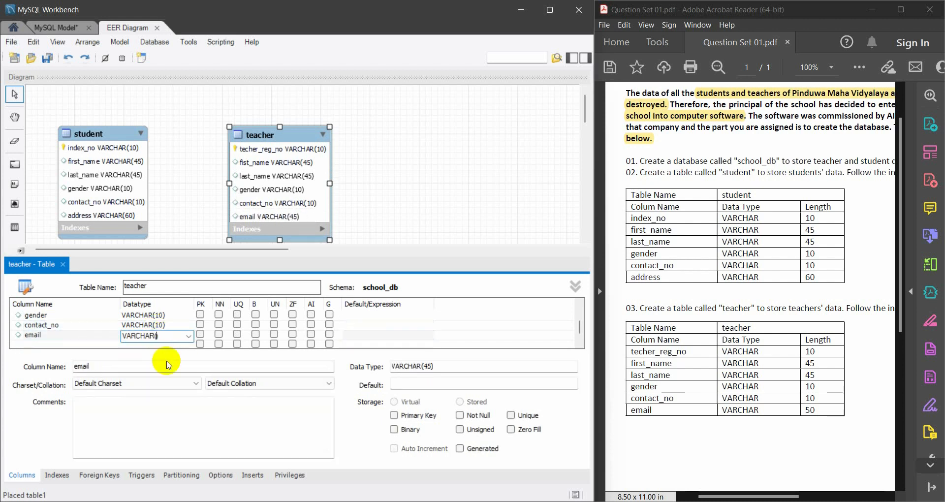
type("50")
left_click(113, 314)
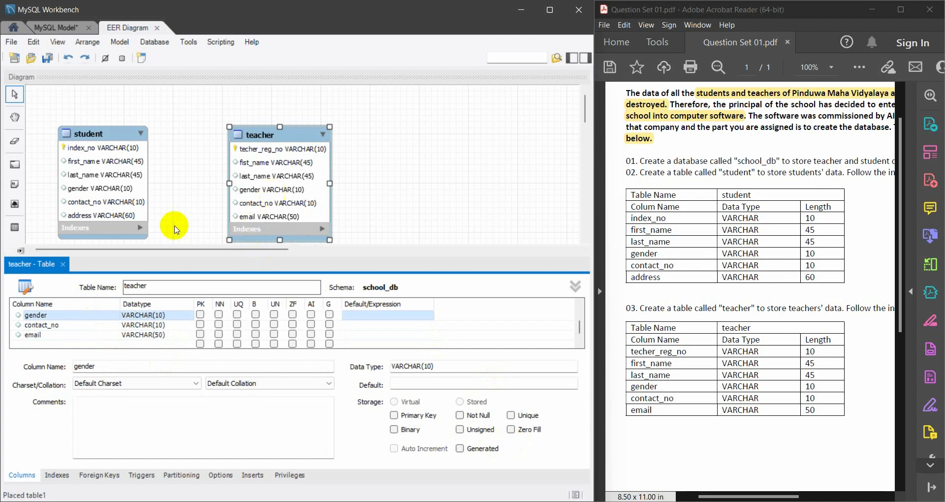
- Close the teacher table's editor, move the table closer to the student table on the diagram, and deselect it
left_click(64, 265)
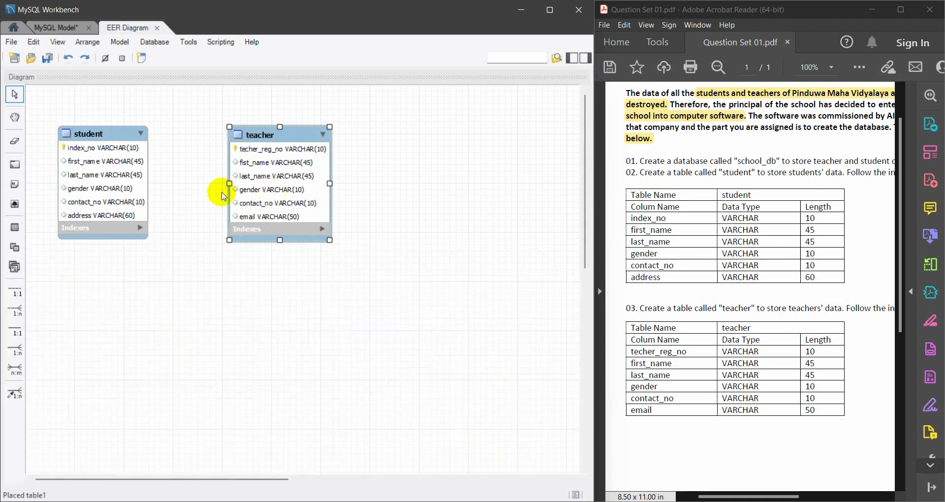
left_click_drag(283, 189, 245, 187)
left_click(370, 202)
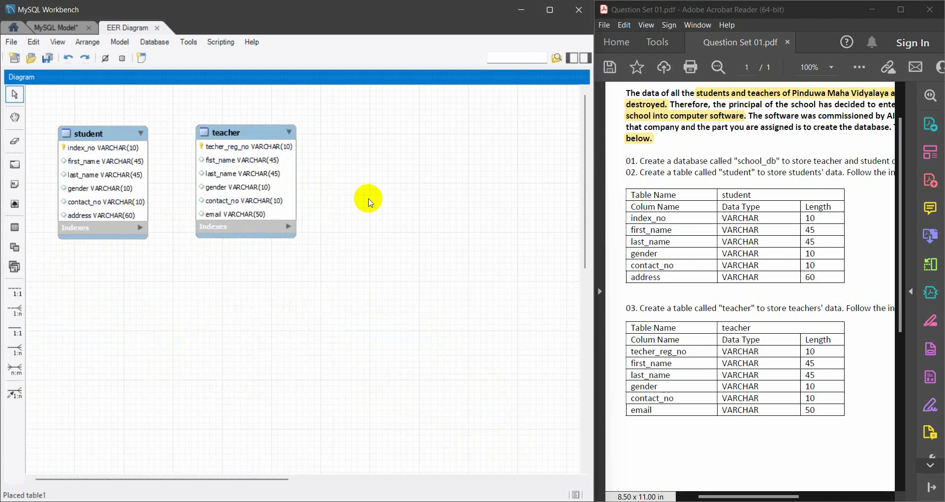